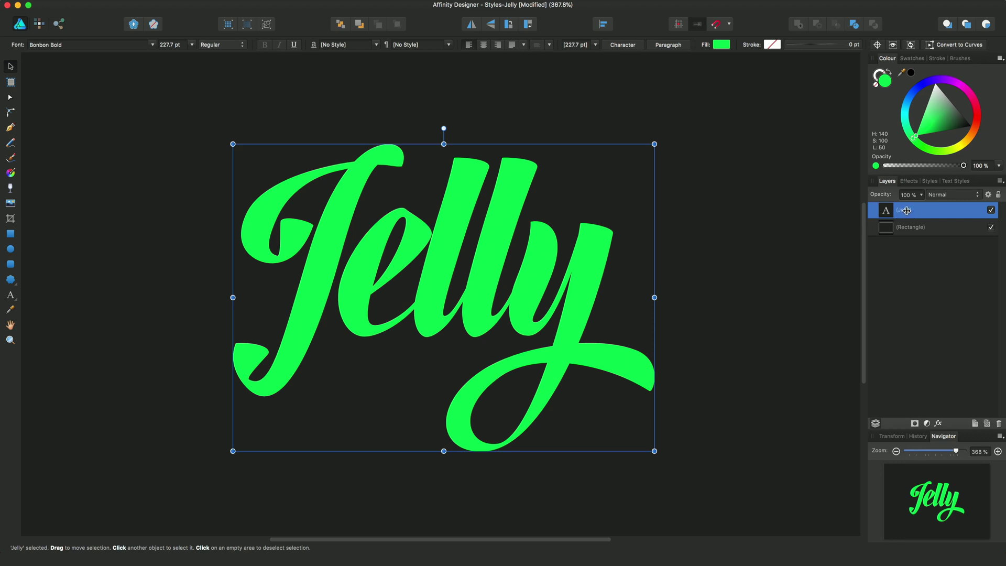
# Switch the right-hand panel to Effects to list the Jelly text's layer effects
pyautogui.click(911, 182)
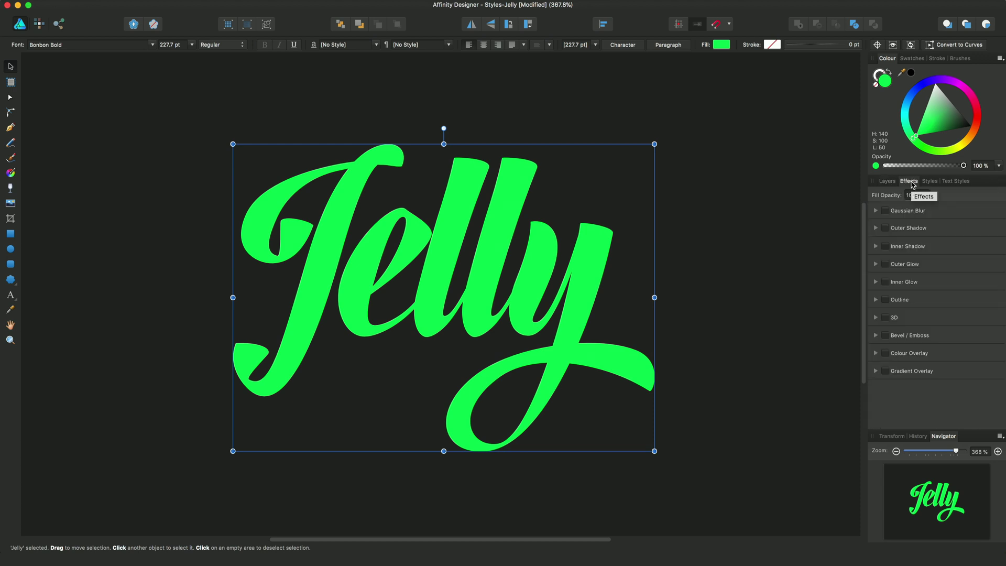
# Expand the 3D, Outline and Gradient Overlay sections in the Effects panel
pyautogui.click(876, 317)
pyautogui.click(876, 300)
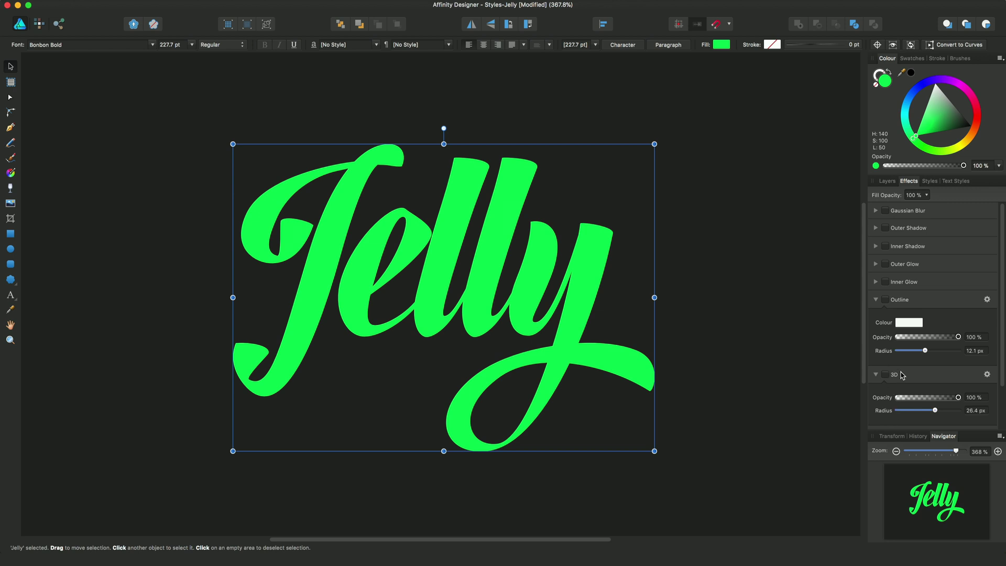
pyautogui.moveTo(1003, 380); pyautogui.dragTo(1003, 431)
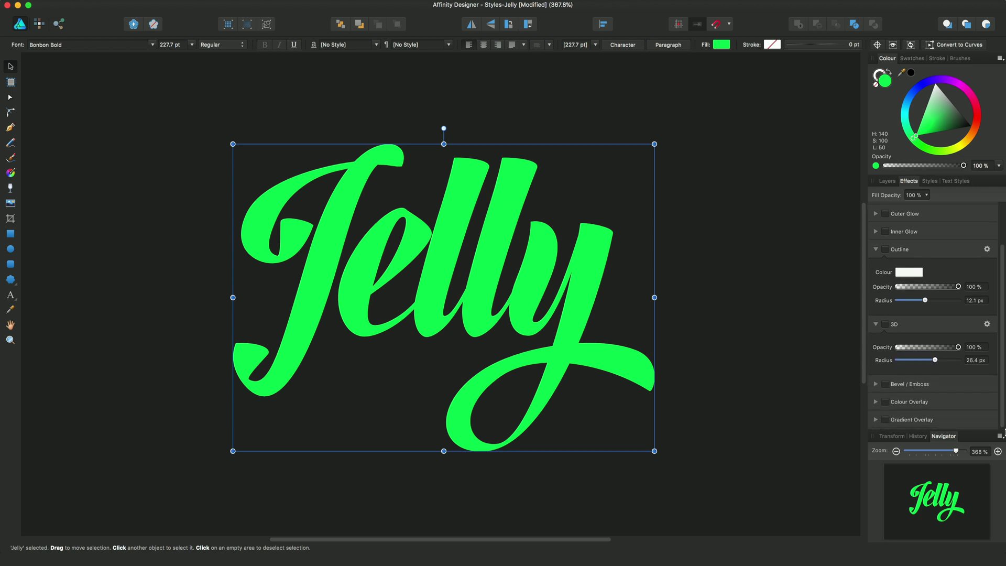
pyautogui.click(876, 419)
pyautogui.scroll(1, 924, 352)
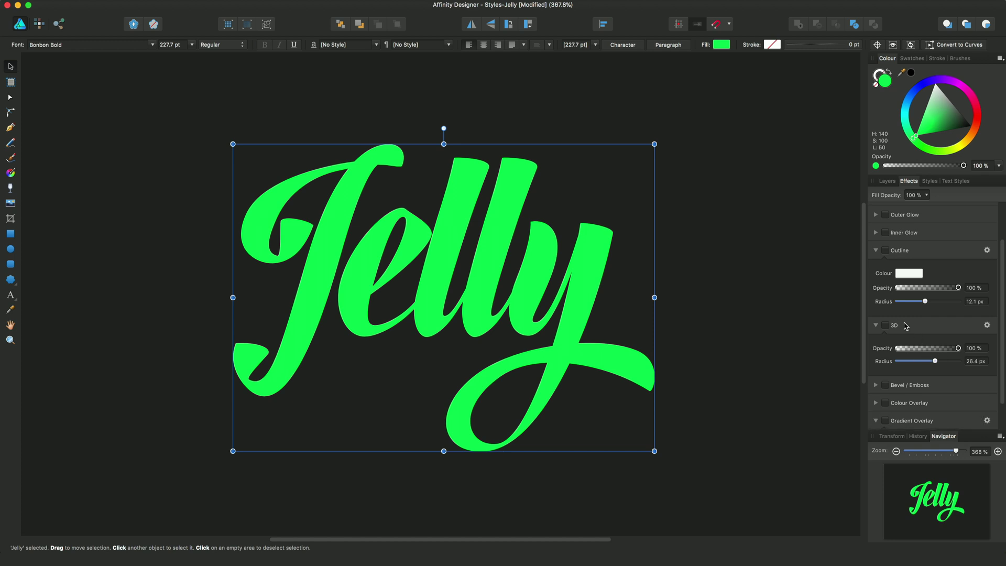
# Enable 3D with a 21.5 px radius and a white Outline with 12.9 px radius
pyautogui.click(886, 325)
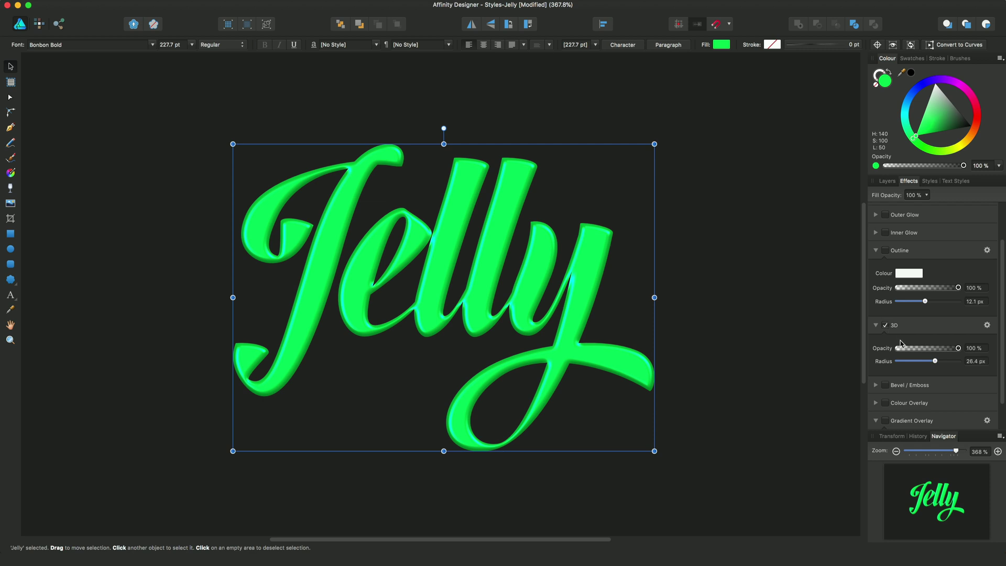
pyautogui.moveTo(934, 361); pyautogui.dragTo(932, 361)
pyautogui.click(886, 251)
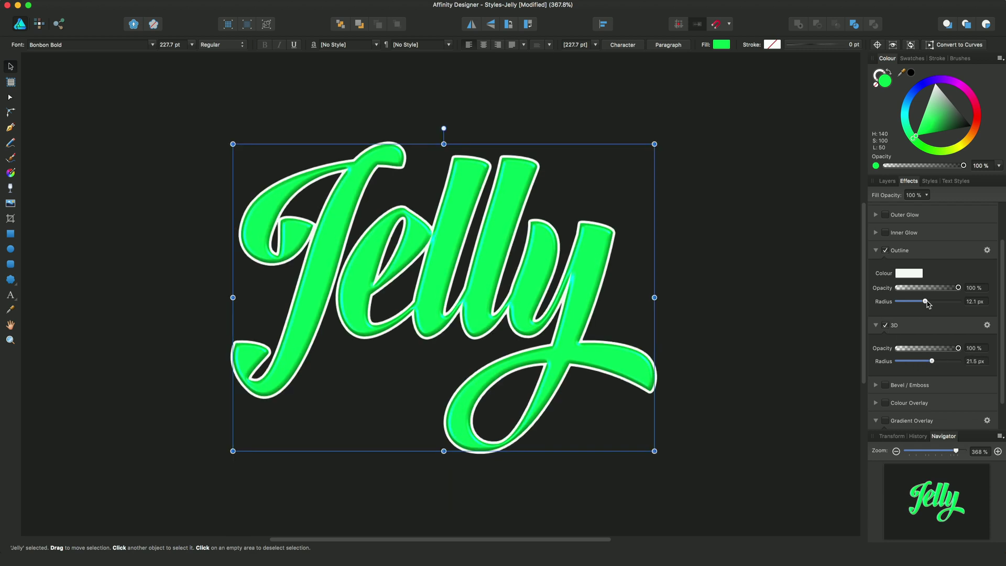
pyautogui.moveTo(925, 302); pyautogui.dragTo(925, 301)
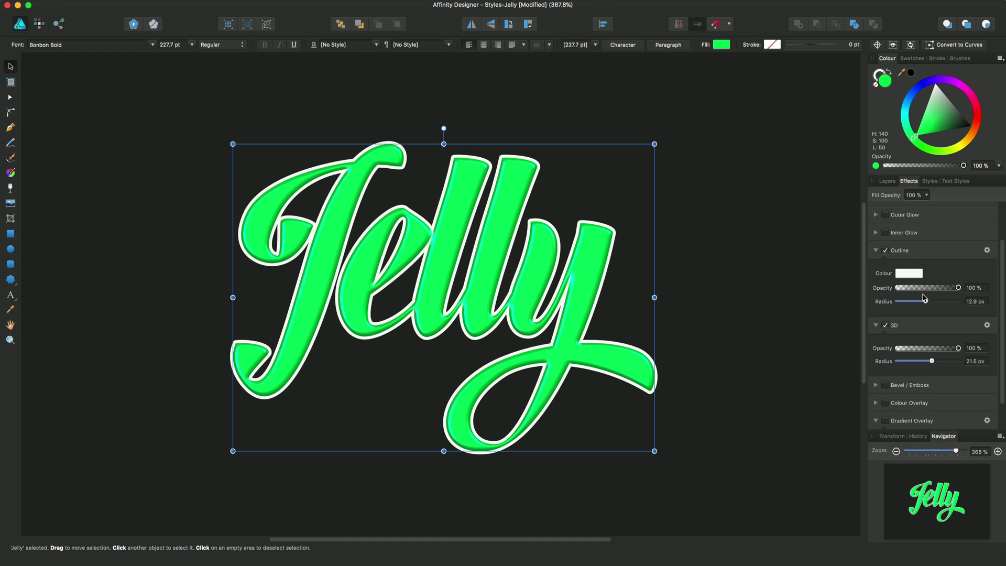
# Enable Gradient Overlay so the Jelly lettering shades from darker to bright green
pyautogui.click(885, 421)
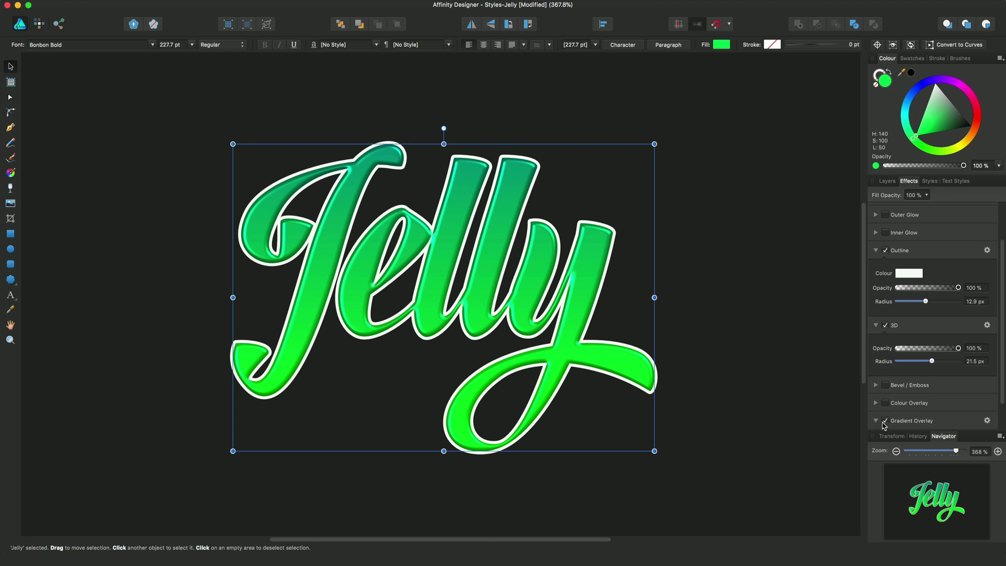
pyautogui.scroll(-3, 974, 414)
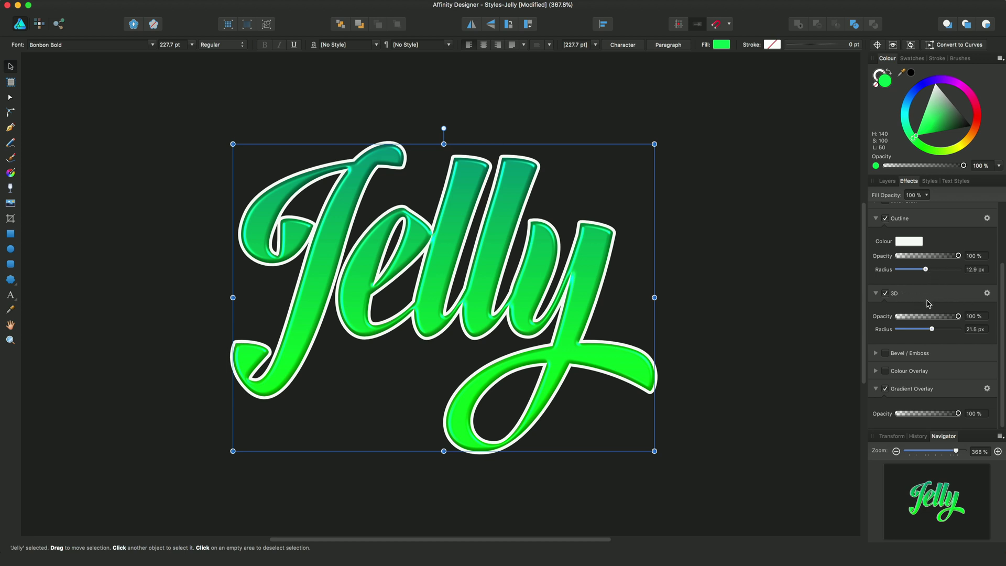
# Set 3D lighting: diffuse 36%, specular 81%, shininess 49%, ambient 40%, azimuth 51.9°, elevation 36.5°
pyautogui.click(987, 294)
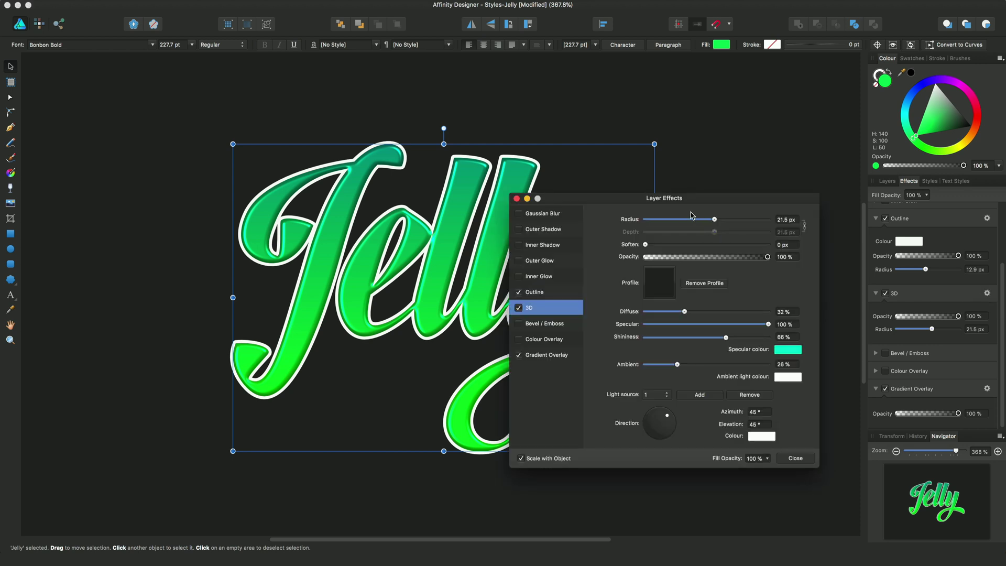
pyautogui.moveTo(686, 202); pyautogui.dragTo(715, 82)
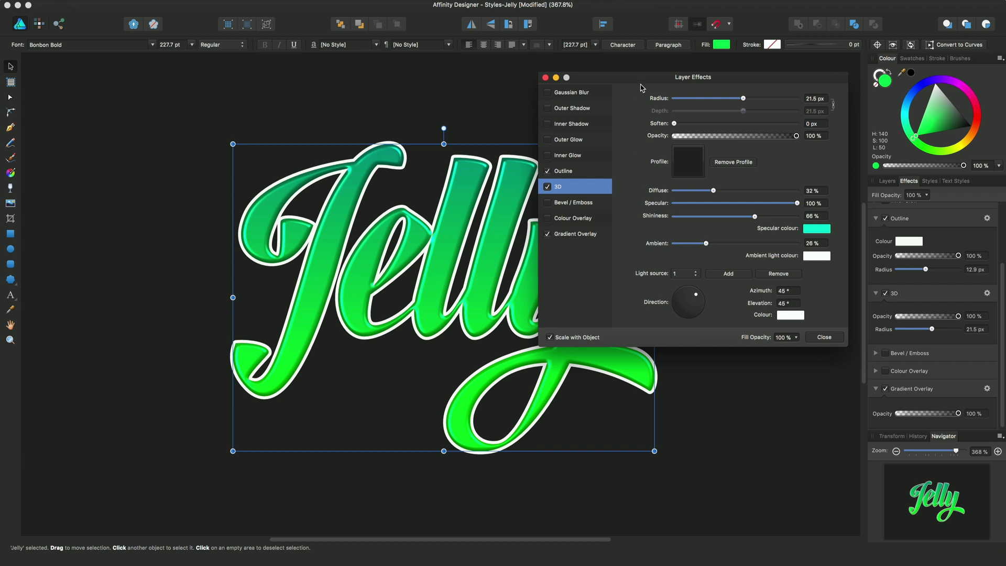
pyautogui.moveTo(636, 76); pyautogui.dragTo(676, 71)
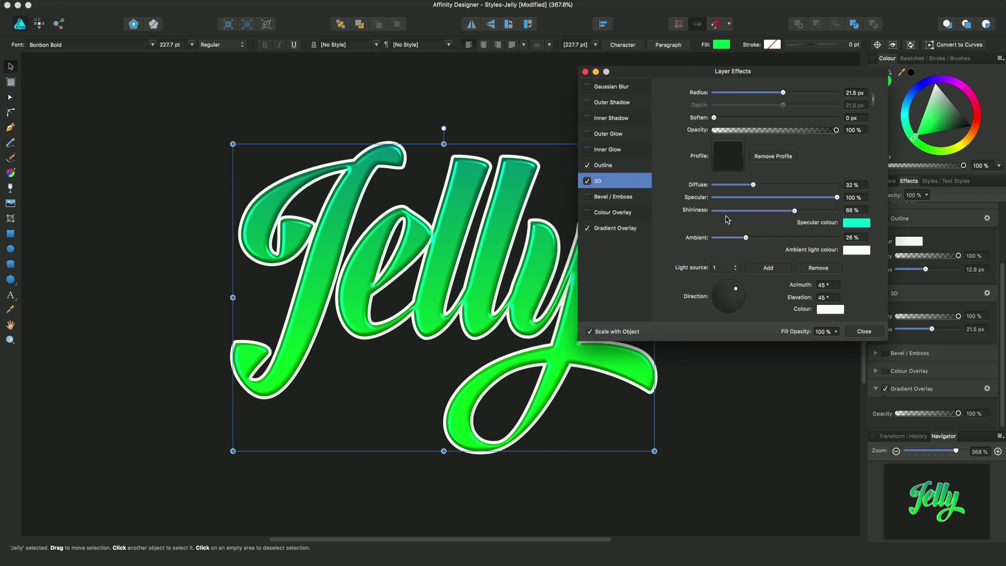
pyautogui.moveTo(754, 185)
pyautogui.mouseDown()
pyautogui.moveTo(770, 186)
pyautogui.moveTo(758, 186)
pyautogui.mouseUp()
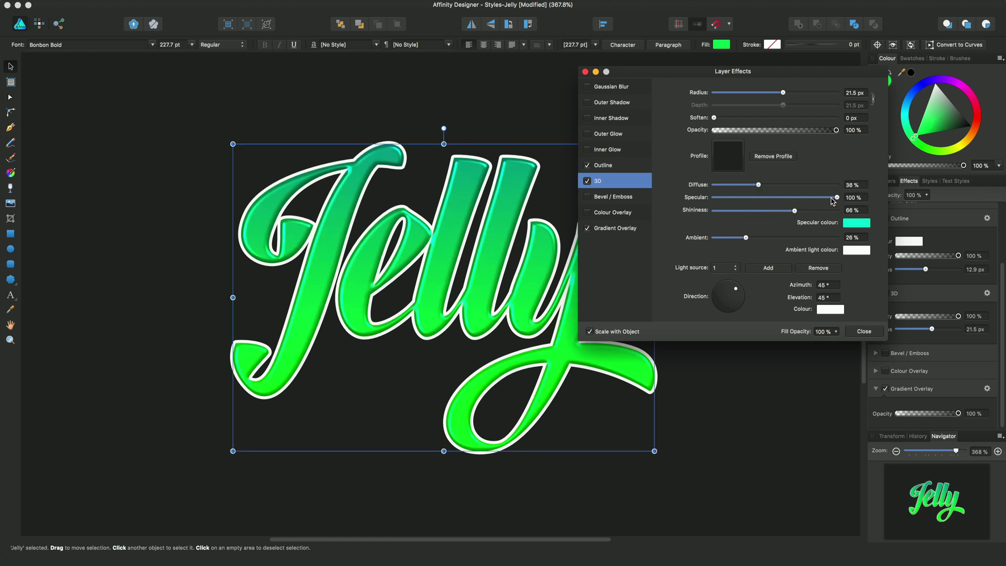
pyautogui.moveTo(838, 200); pyautogui.dragTo(763, 239)
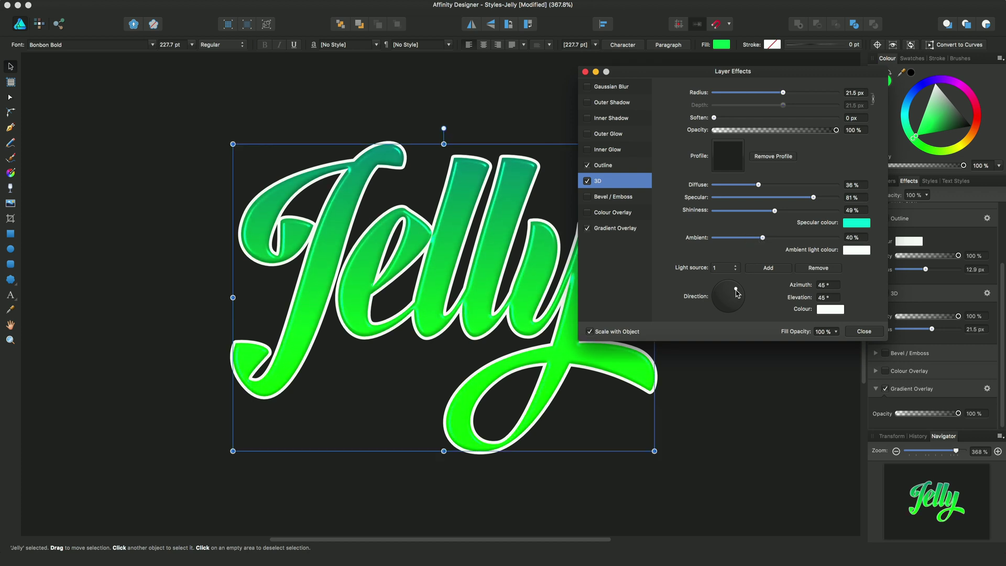
pyautogui.moveTo(737, 290)
pyautogui.mouseDown()
pyautogui.moveTo(720, 288)
pyautogui.moveTo(735, 287)
pyautogui.mouseUp()
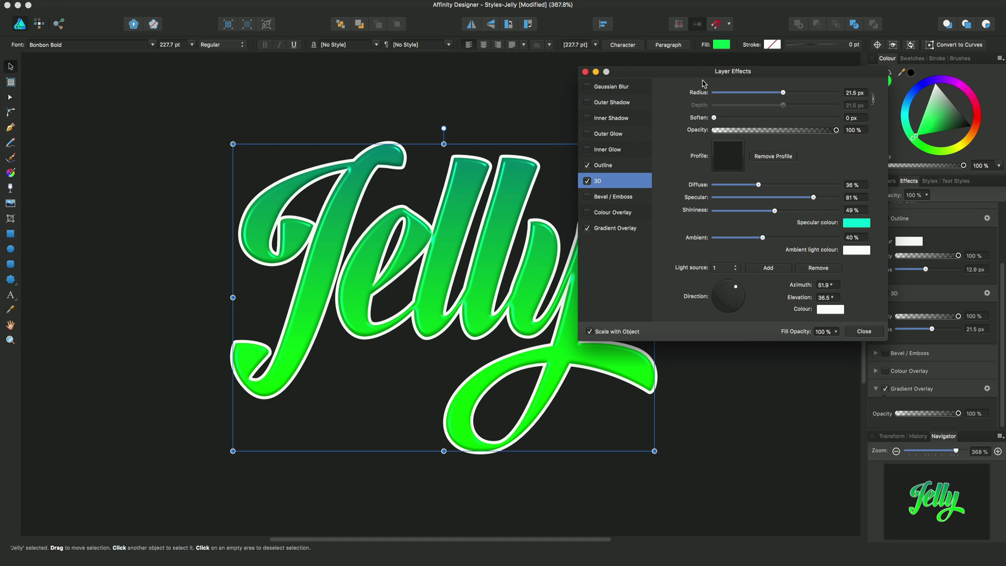
# Change the Outline fill style to Contour, then review the Gradient Overlay settings
pyautogui.click(603, 165)
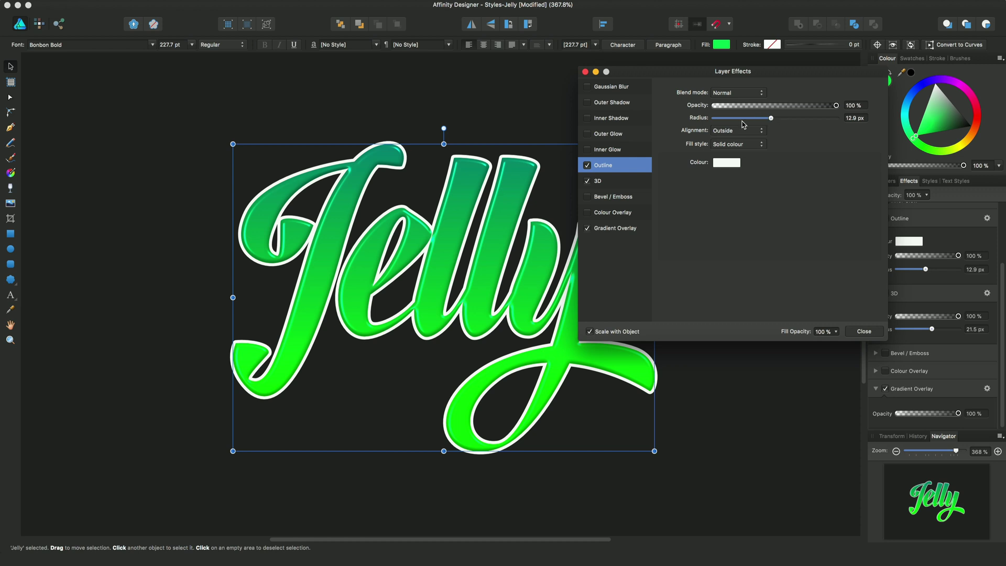
pyautogui.click(759, 146)
pyautogui.click(757, 152)
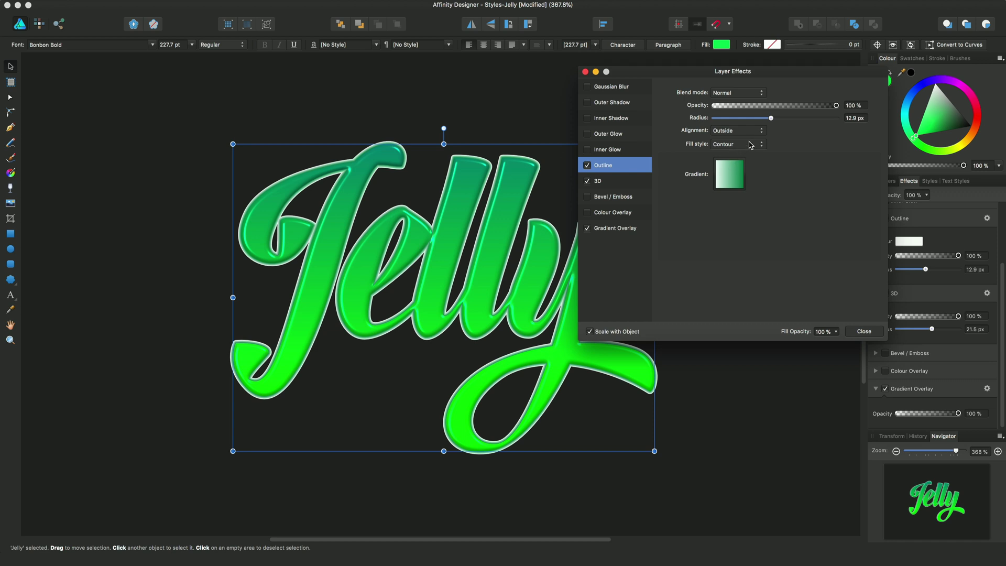
pyautogui.click(607, 232)
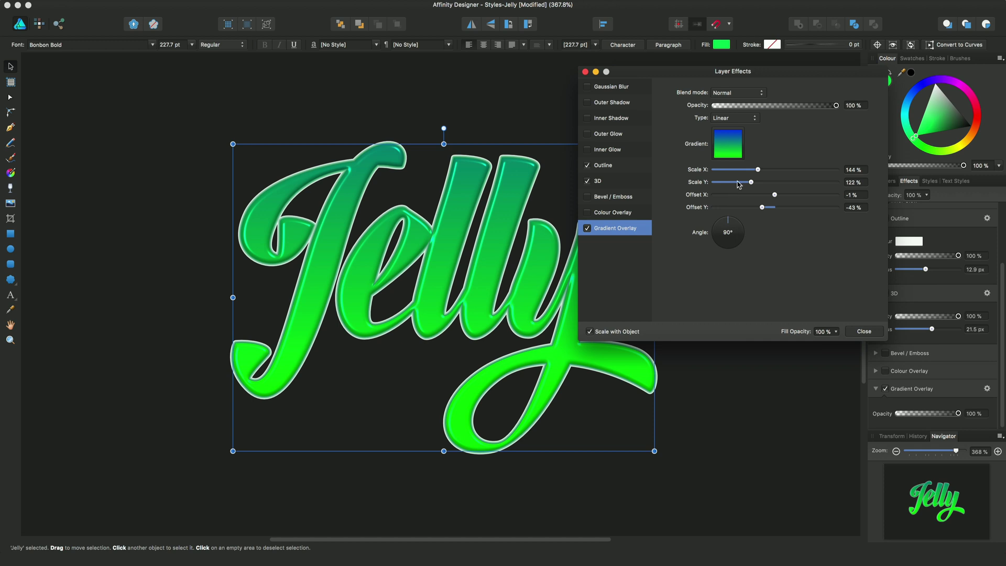
# Close Layer Effects and reopen it from the Jelly layer's fx icon in Layers
pyautogui.click(864, 331)
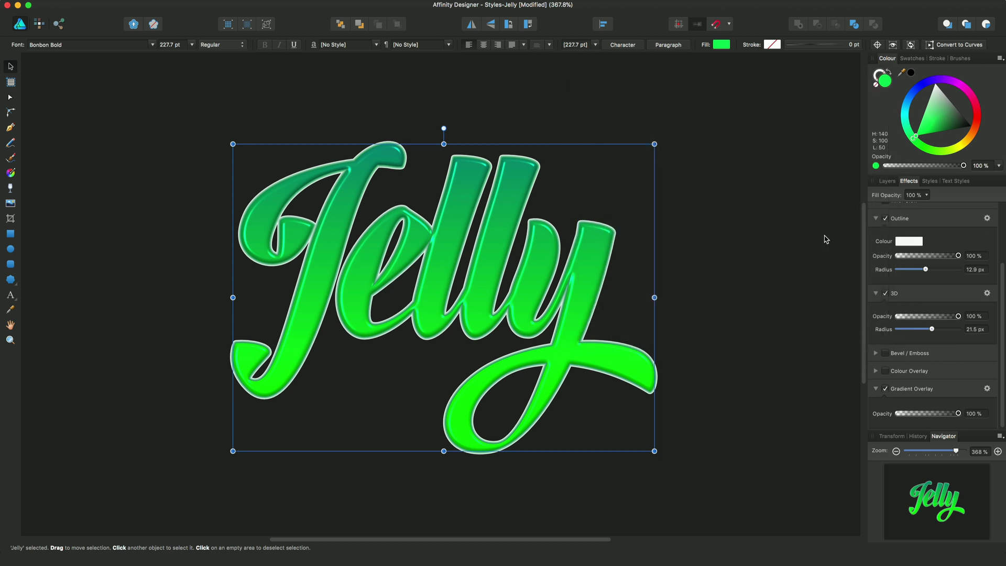
pyautogui.click(888, 182)
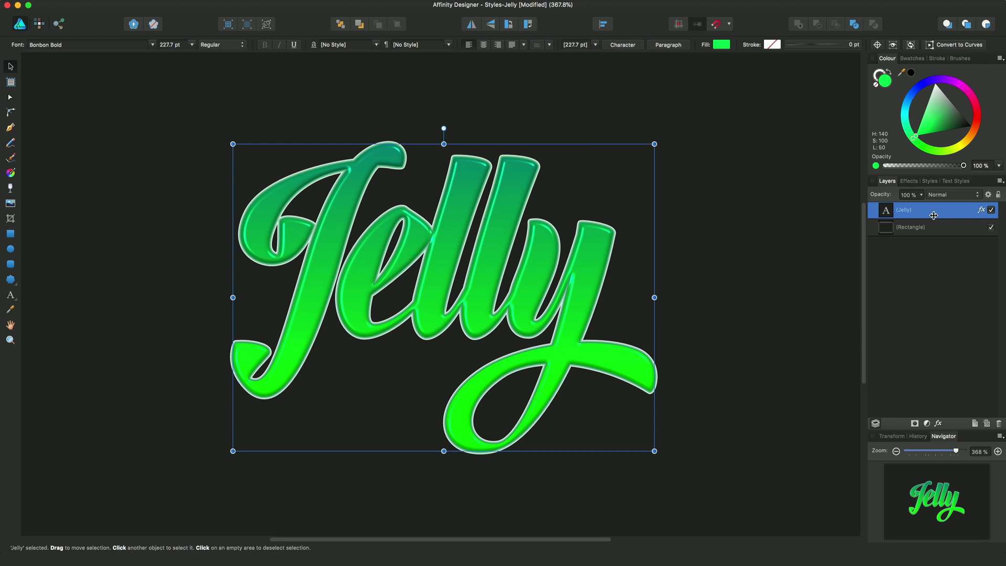
pyautogui.click(979, 209)
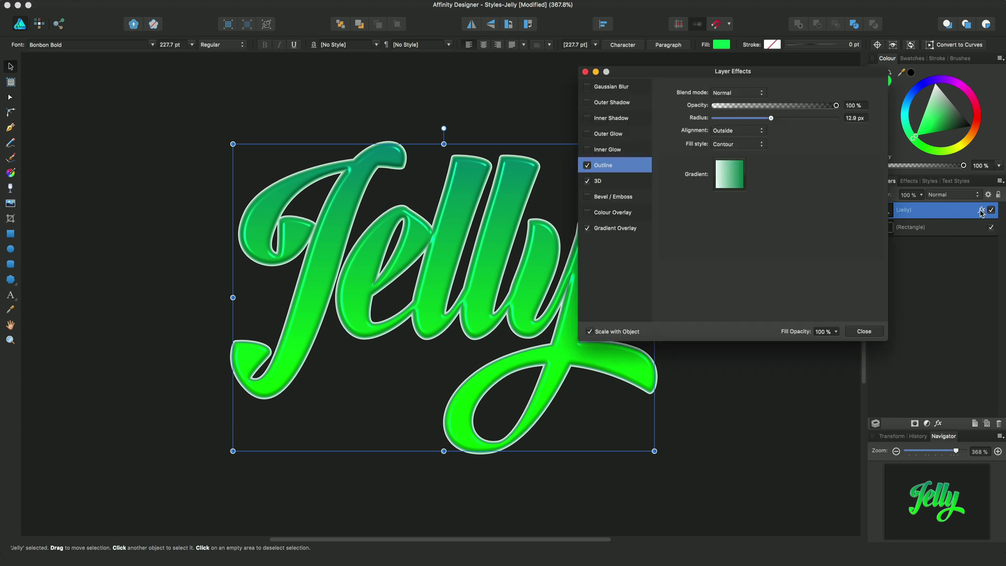
pyautogui.moveTo(679, 75); pyautogui.dragTo(625, 77)
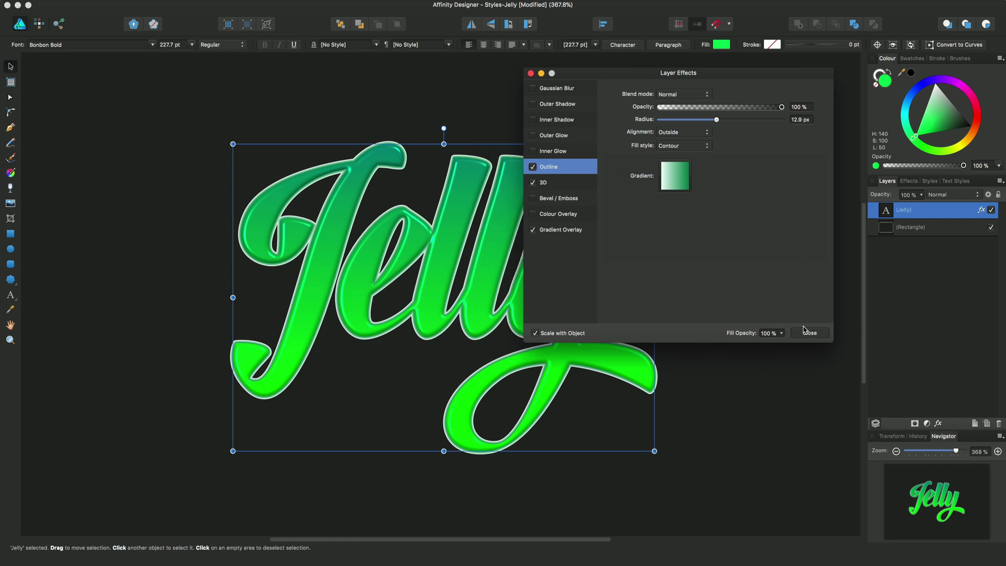
# Untick Outline, 3D and Gradient Overlay, then close the Layer Effects dialog
pyautogui.click(532, 167)
pyautogui.click(532, 183)
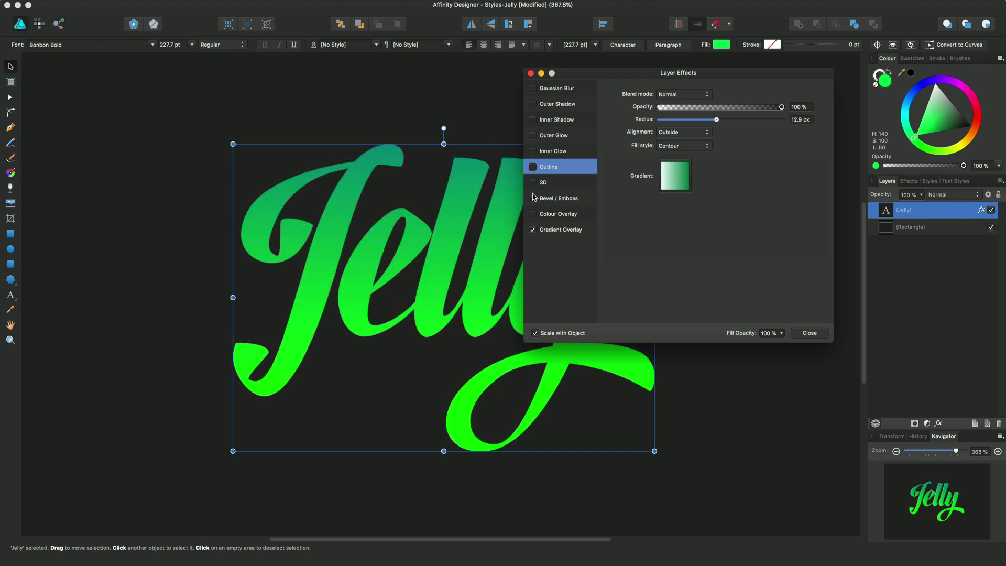
pyautogui.click(532, 230)
pyautogui.click(810, 333)
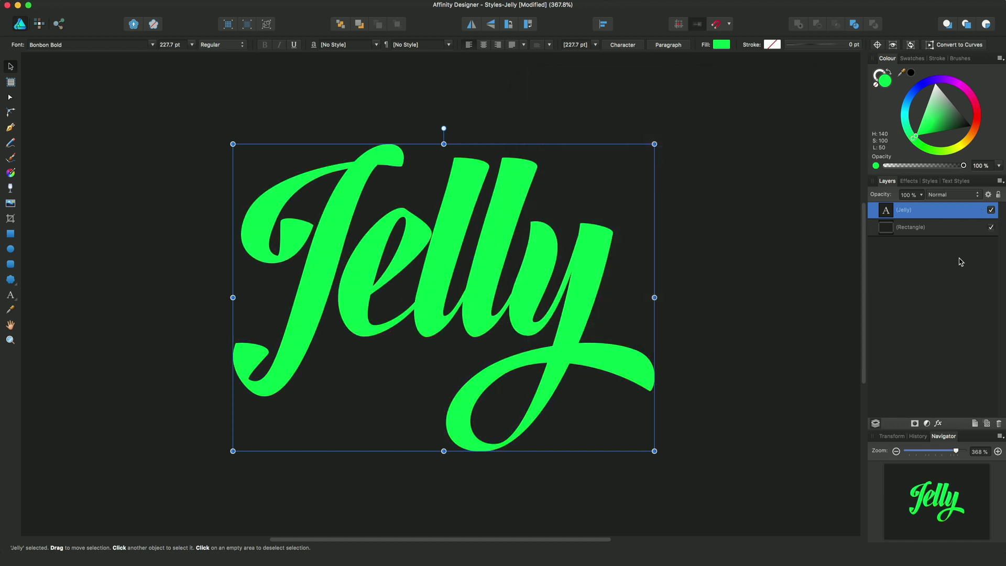